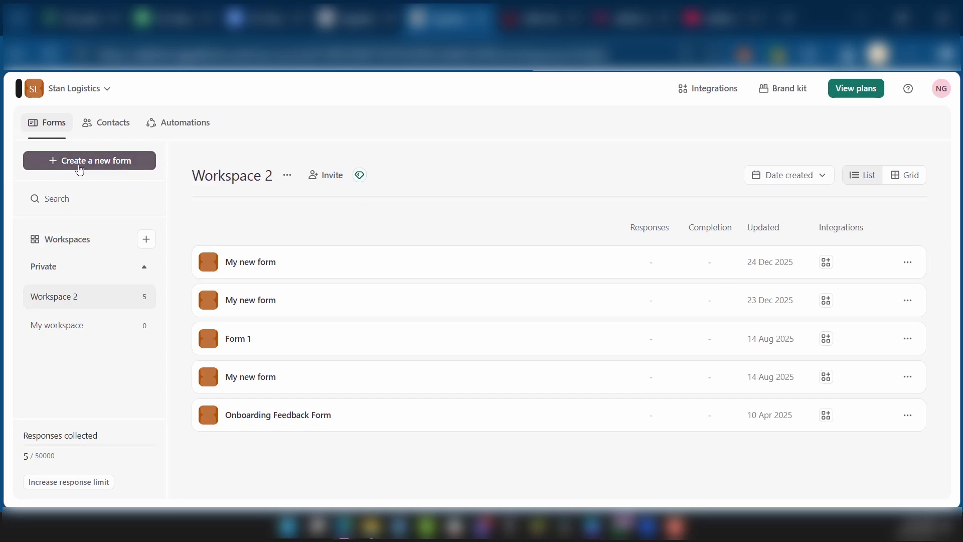
- Create a new form from the AI prompt "Build a 10-question employee onboarding survey for new hires in their first week"
{"action": "left_click", "coordinate": [82, 171]}
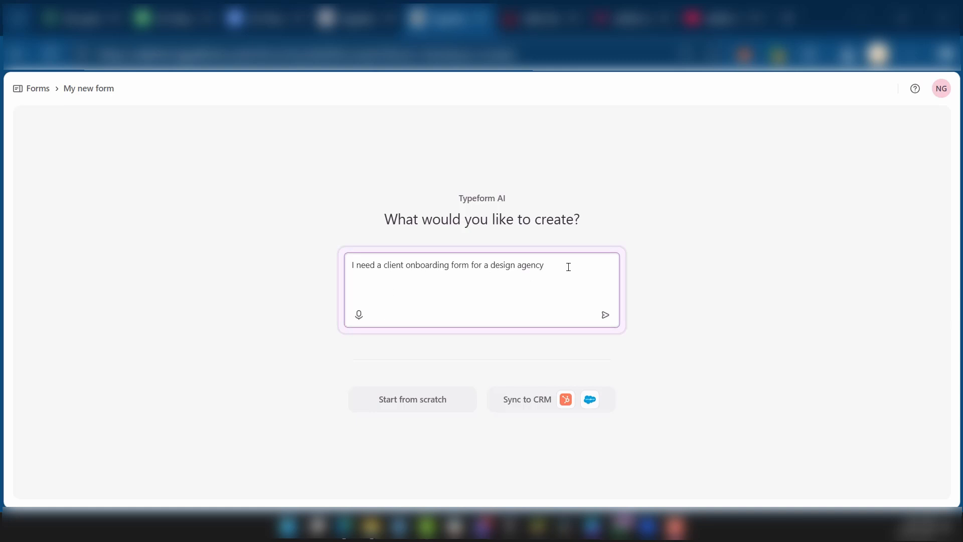
{"action": "type", "text": "Build a 10-question employee onboarding survey for new hires in their first week"}
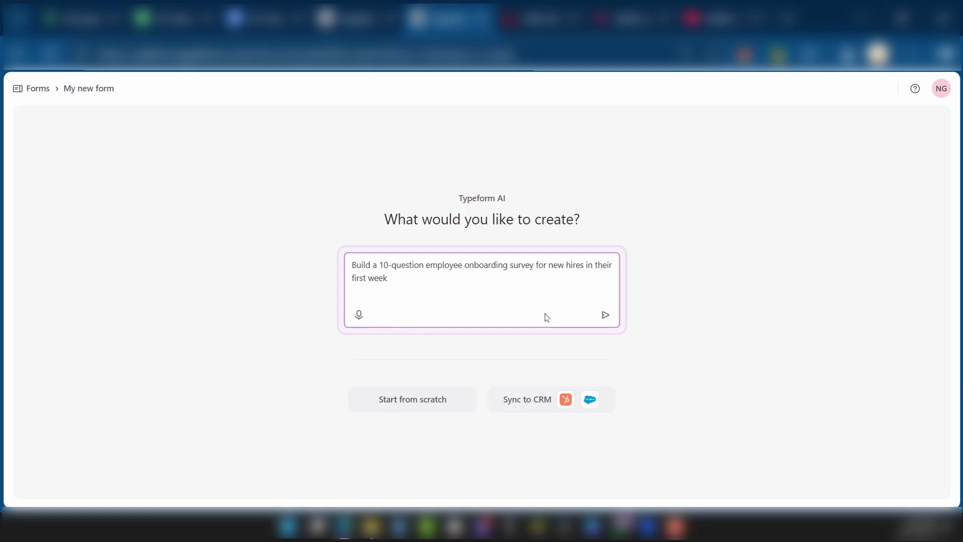
{"action": "left_click", "coordinate": [606, 316]}
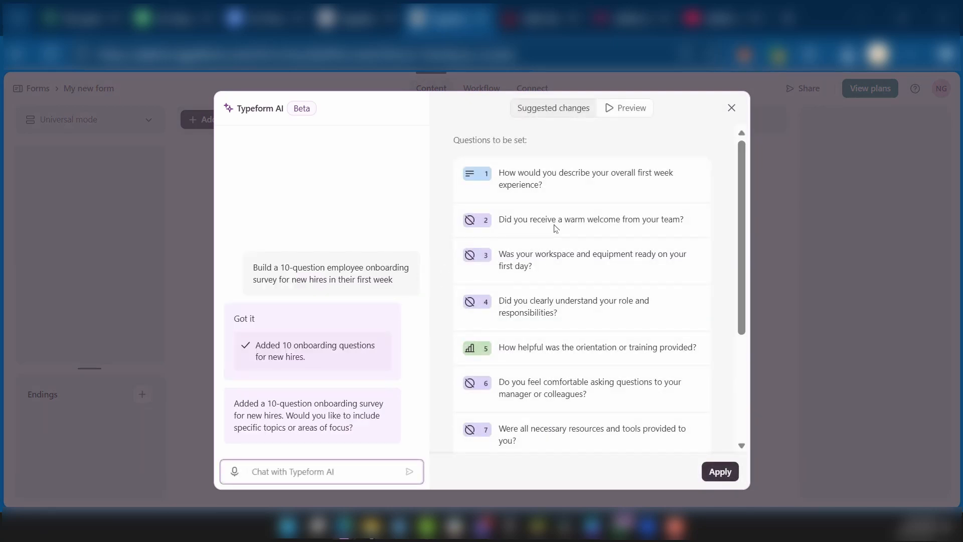
- Review the AI-suggested onboarding questions and their preview, and apply them to the form
{"action": "scroll", "coordinate": [556, 228], "scroll_direction": "down", "scroll_amount": 4}
{"action": "scroll", "coordinate": [502, 271], "scroll_direction": "up", "scroll_amount": 4}
{"action": "scroll", "coordinate": [531, 289], "scroll_direction": "down", "scroll_amount": 4}
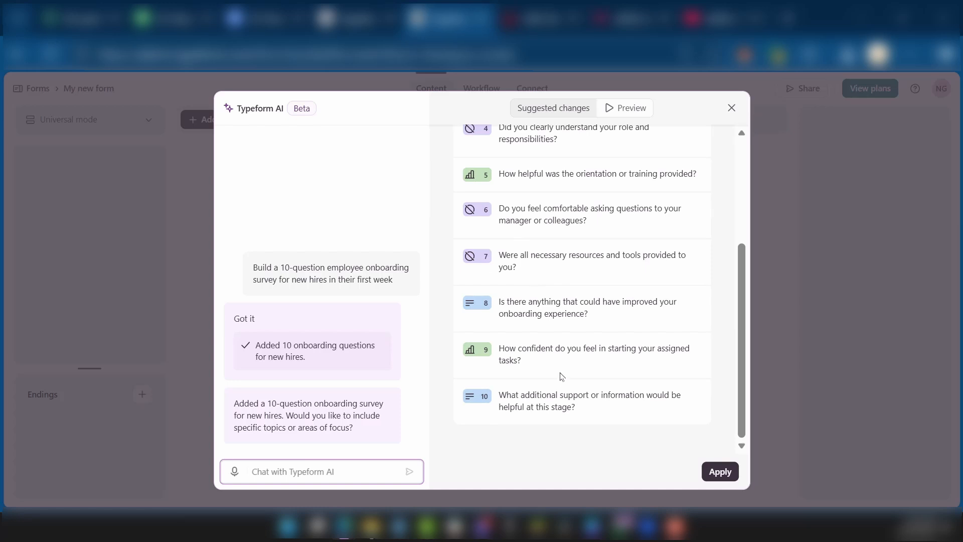
{"action": "scroll", "coordinate": [562, 327], "scroll_direction": "up", "scroll_amount": 4}
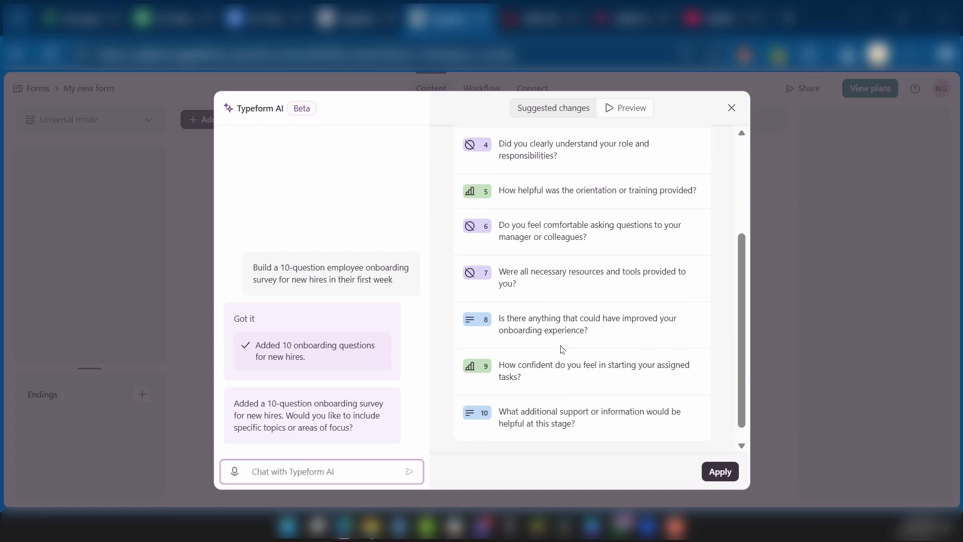
{"action": "left_click", "coordinate": [638, 111]}
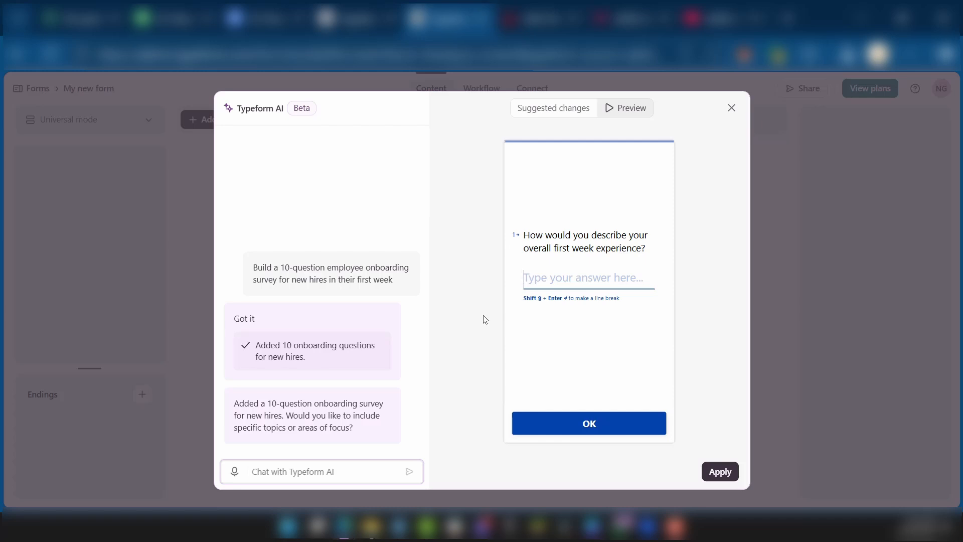
{"action": "left_click", "coordinate": [553, 108]}
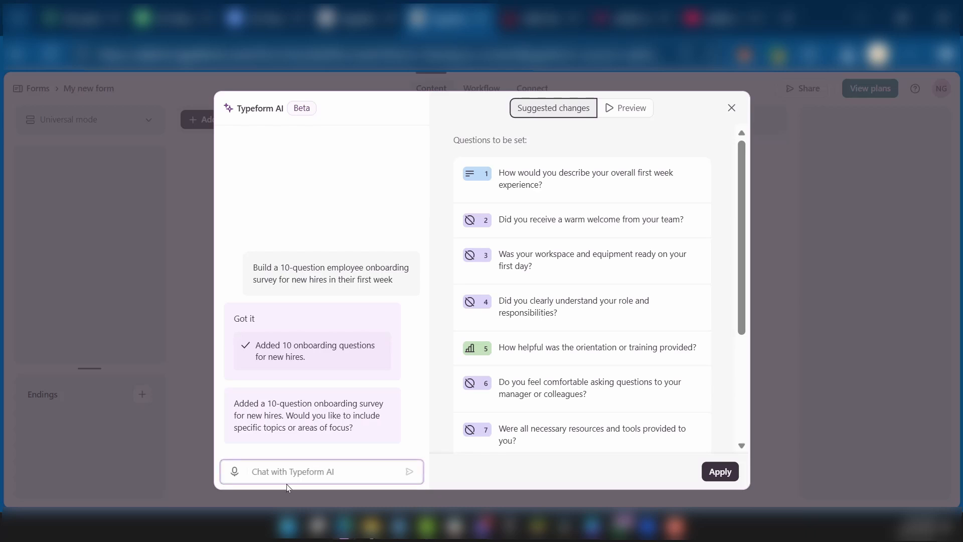
{"action": "left_click", "coordinate": [274, 474]}
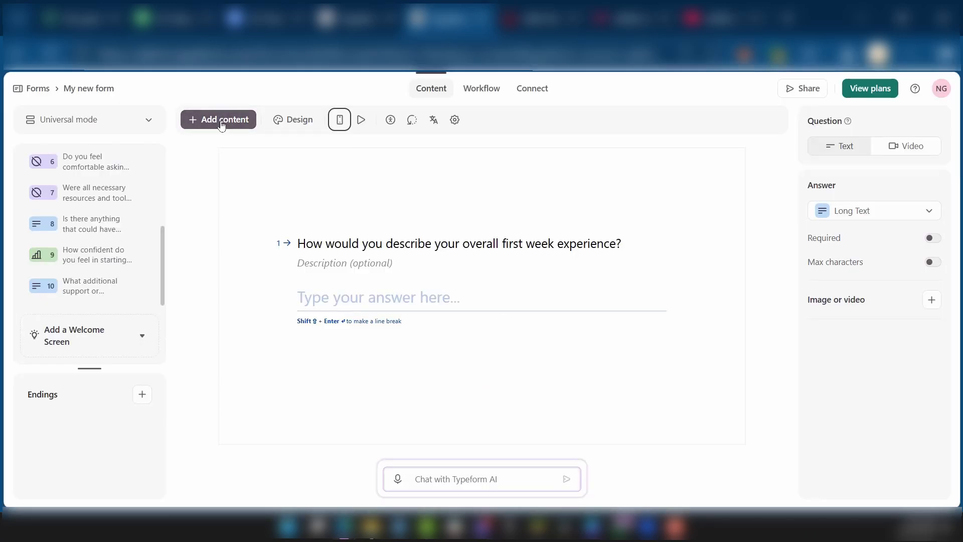
- Examine the form elements available to add, including the contact info, choice, rating, text and other categories
{"action": "left_click", "coordinate": [218, 119]}
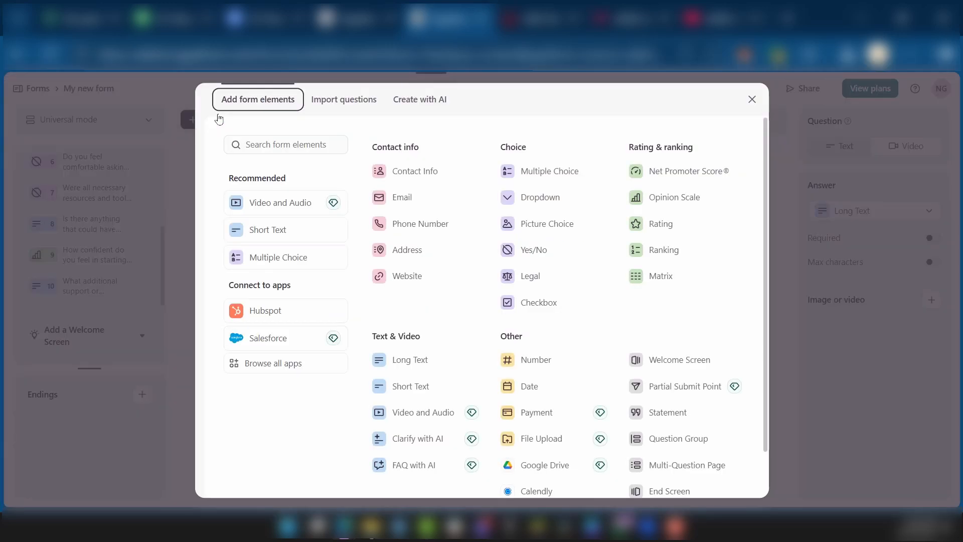
{"action": "scroll", "coordinate": [509, 303], "scroll_direction": "down", "scroll_amount": 1}
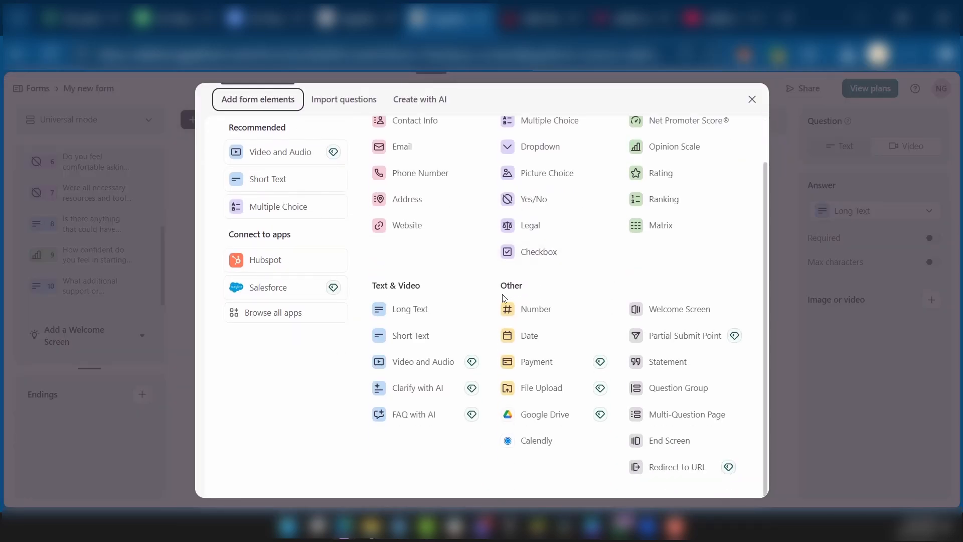
{"action": "scroll", "coordinate": [500, 298], "scroll_direction": "up", "scroll_amount": 1}
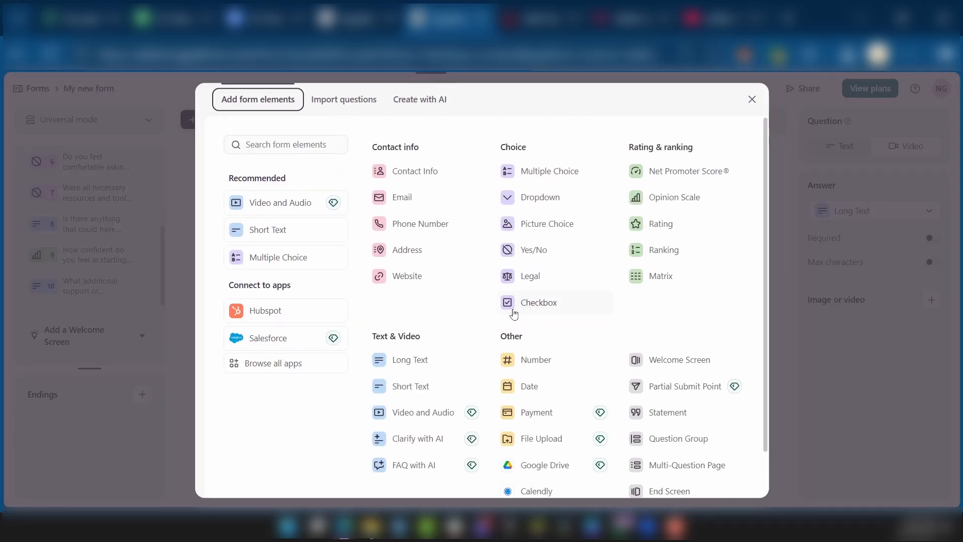
{"action": "scroll", "coordinate": [513, 308], "scroll_direction": "down", "scroll_amount": 1}
{"action": "mouse_move", "coordinate": [415, 421]}
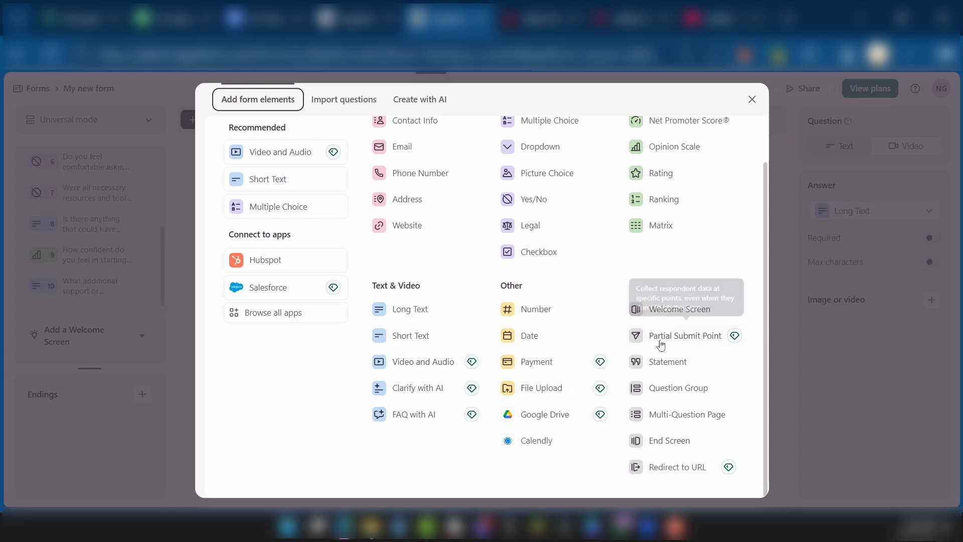
{"action": "scroll", "coordinate": [691, 383], "scroll_direction": "up", "scroll_amount": 1}
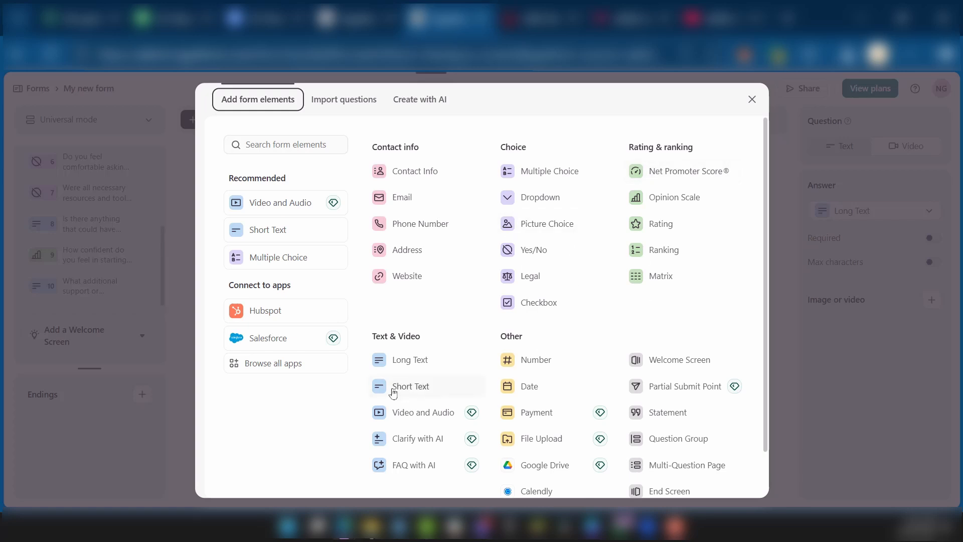
{"action": "scroll", "coordinate": [395, 361], "scroll_direction": "down", "scroll_amount": 1}
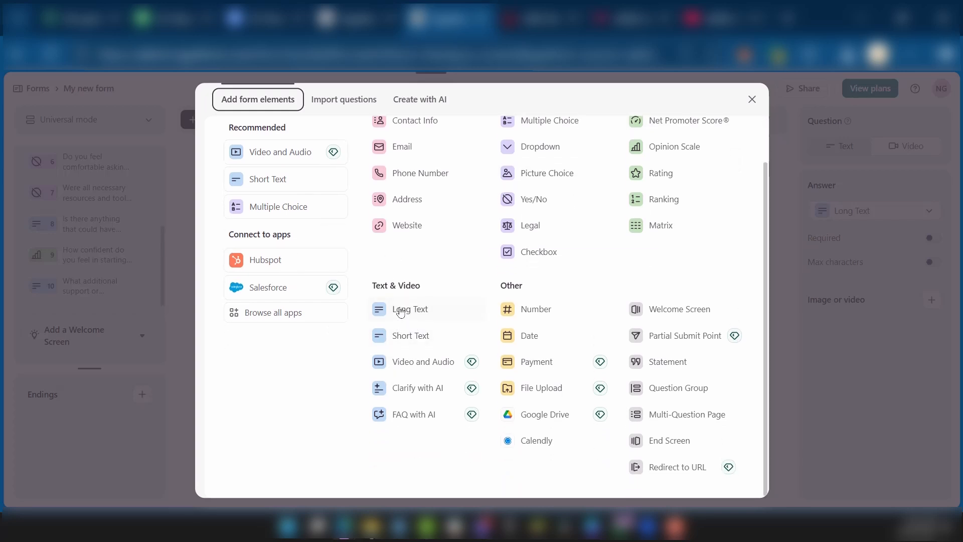
{"action": "scroll", "coordinate": [542, 316], "scroll_direction": "up", "scroll_amount": 1}
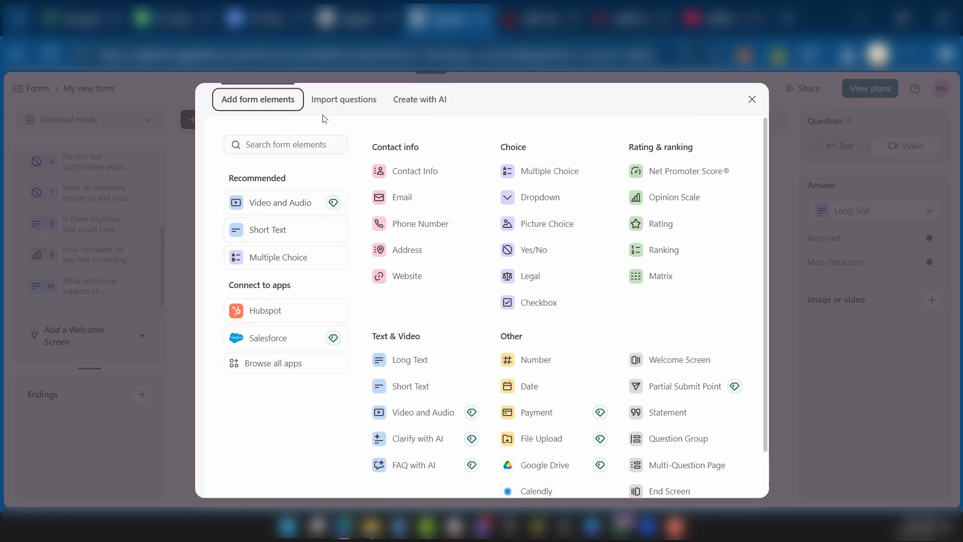
- Examine the options for importing questions and creating content with AI, and return to the form elements for the AI text types
{"action": "left_click", "coordinate": [335, 104]}
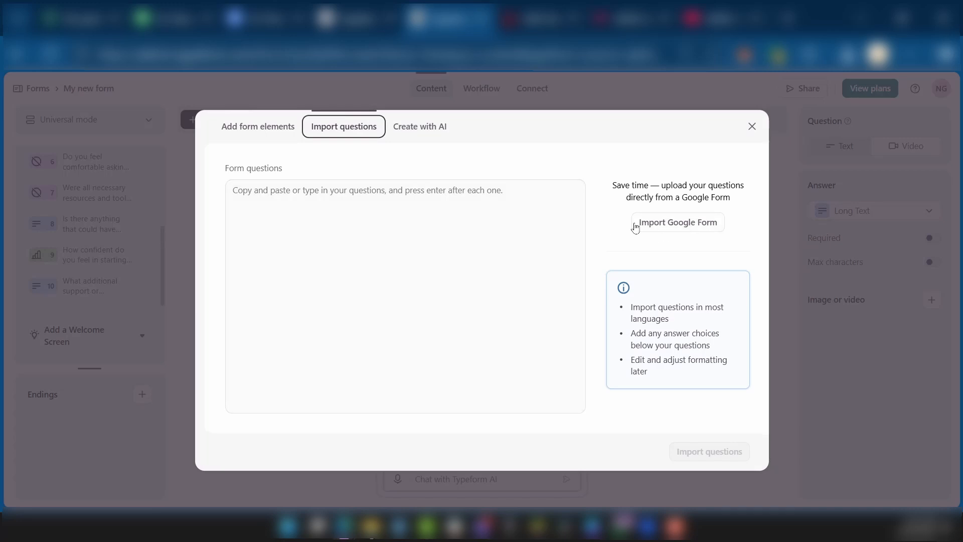
{"action": "left_click", "coordinate": [419, 128]}
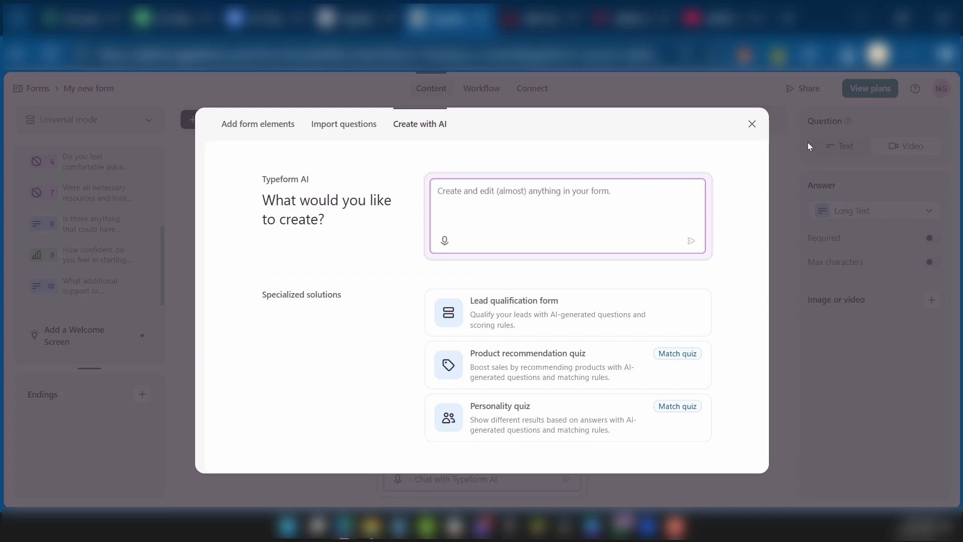
{"action": "left_click", "coordinate": [252, 126]}
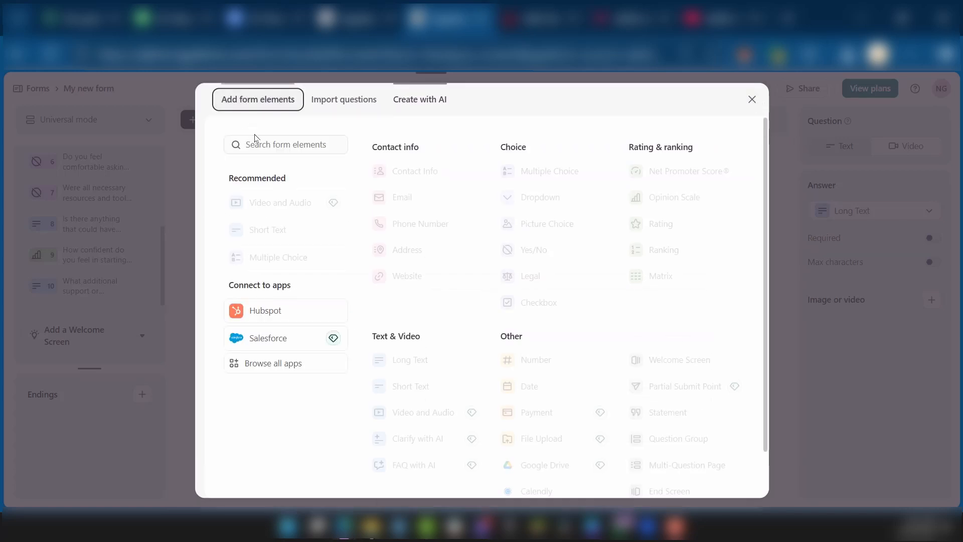
{"action": "scroll", "coordinate": [438, 453], "scroll_direction": "down", "scroll_amount": 1}
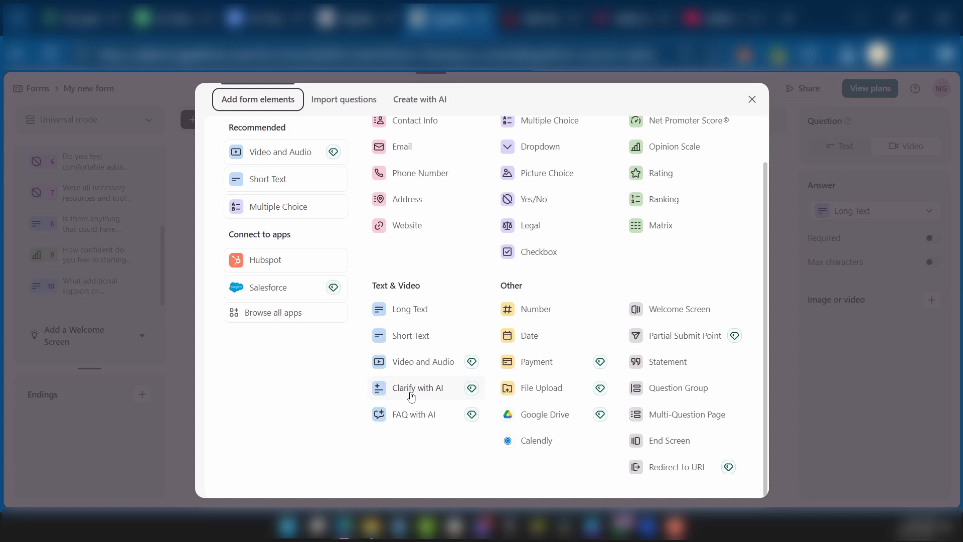
{"action": "mouse_move", "coordinate": [431, 385]}
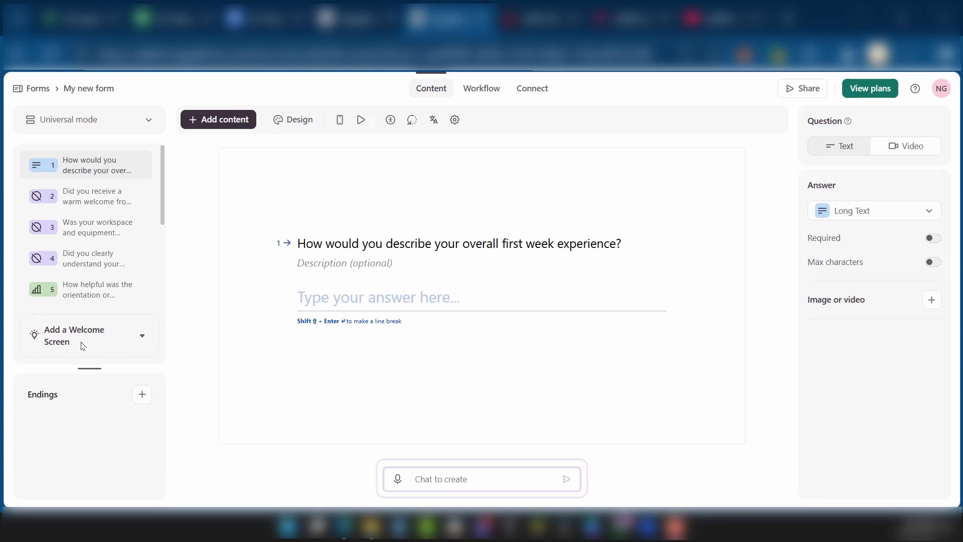
- Add a Welcome Screen and an End Screen to the form, and reopen question 1
{"action": "left_click", "coordinate": [141, 340]}
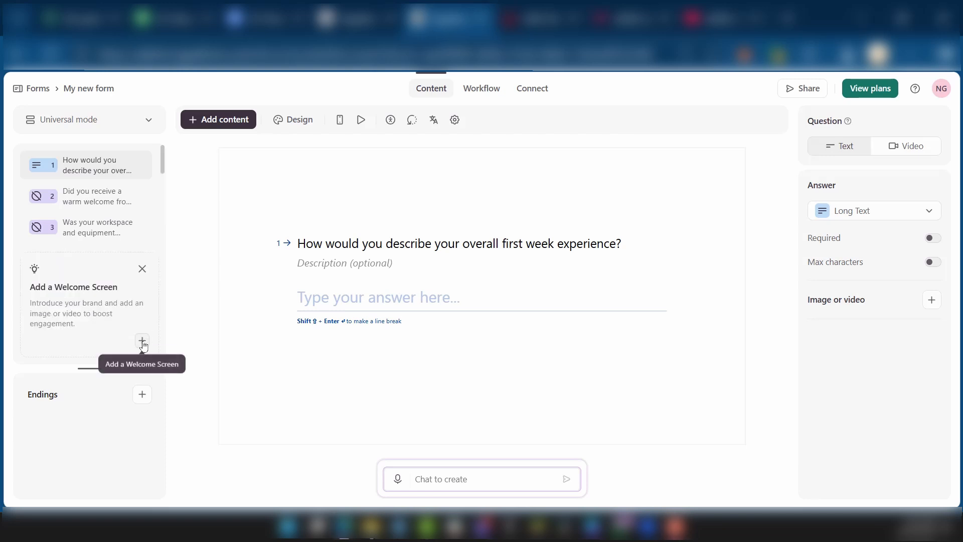
{"action": "left_click", "coordinate": [141, 341]}
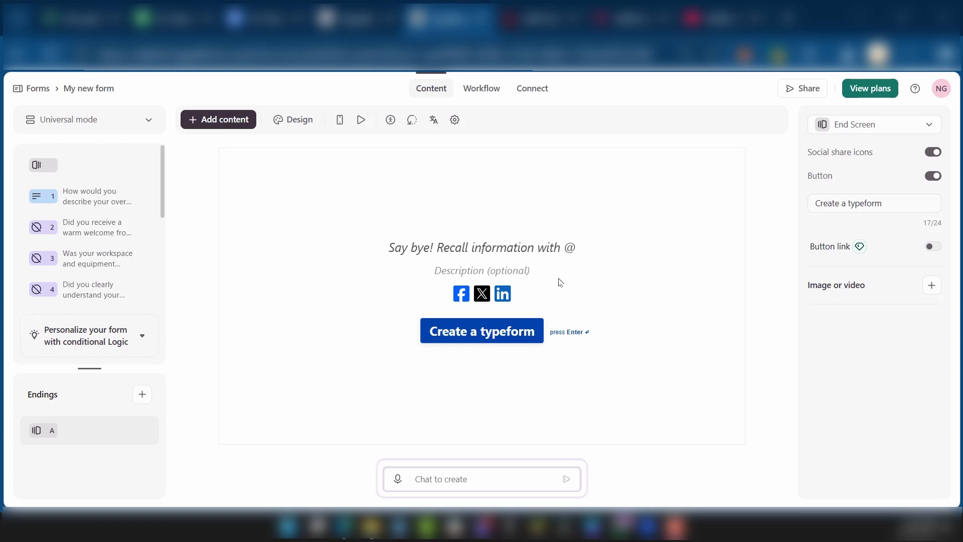
{"action": "left_click", "coordinate": [103, 200]}
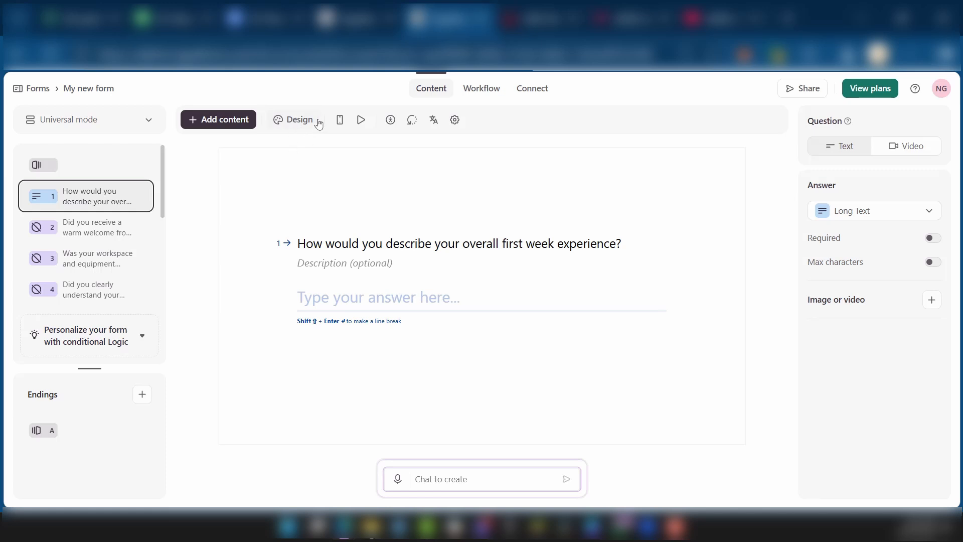
- Apply the Spaceboy theme from the design gallery to the form
{"action": "left_click", "coordinate": [297, 123]}
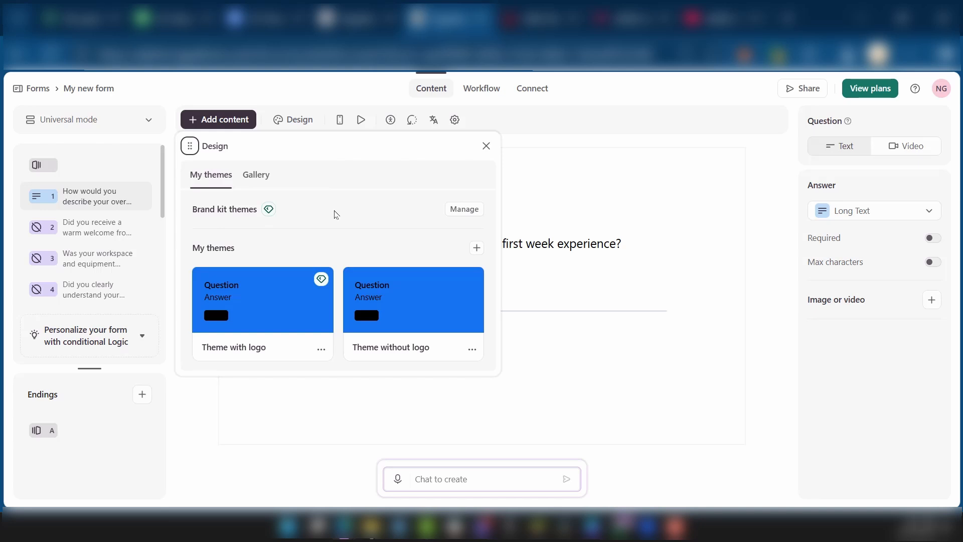
{"action": "mouse_move", "coordinate": [270, 212]}
{"action": "left_click", "coordinate": [255, 176]}
{"action": "scroll", "coordinate": [297, 300], "scroll_direction": "down", "scroll_amount": 3}
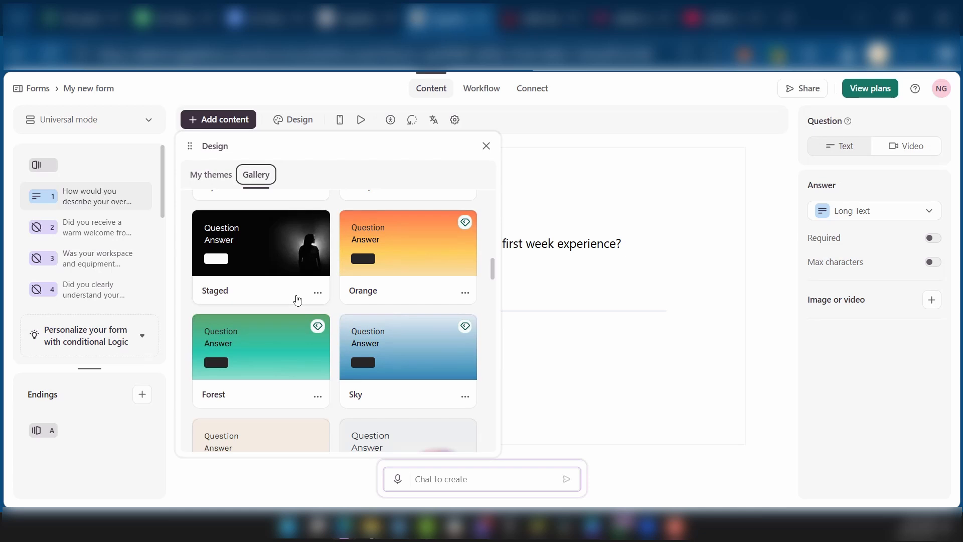
{"action": "scroll", "coordinate": [298, 300], "scroll_direction": "down", "scroll_amount": 5}
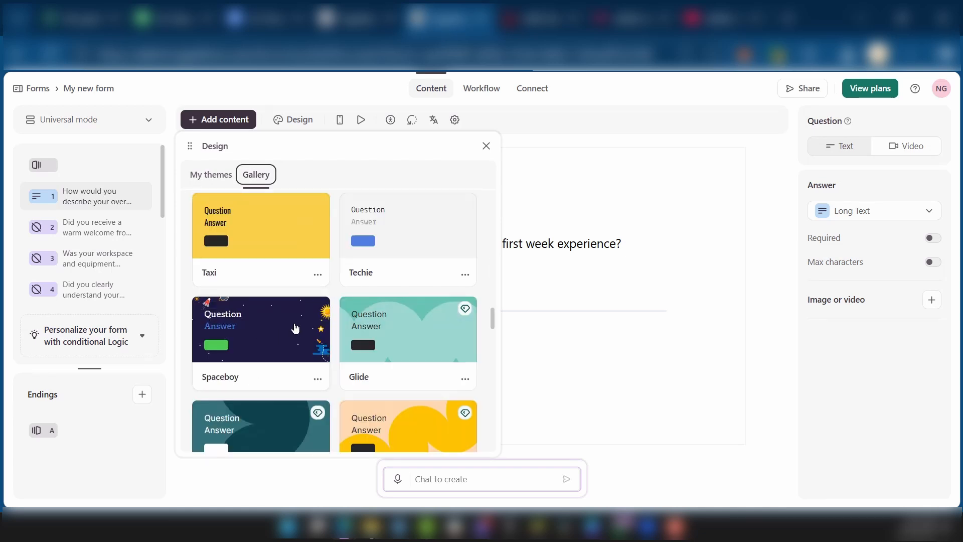
{"action": "left_click", "coordinate": [295, 328]}
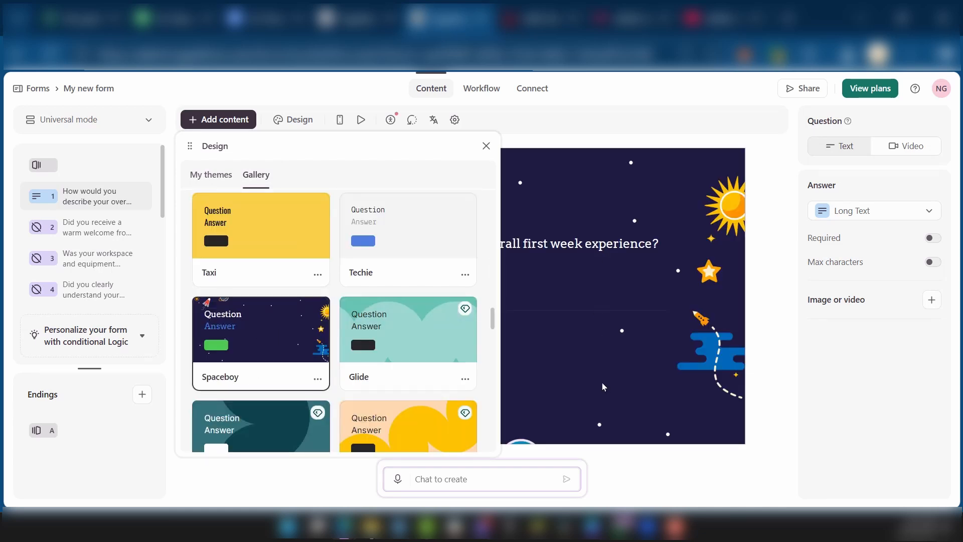
{"action": "left_click", "coordinate": [486, 147]}
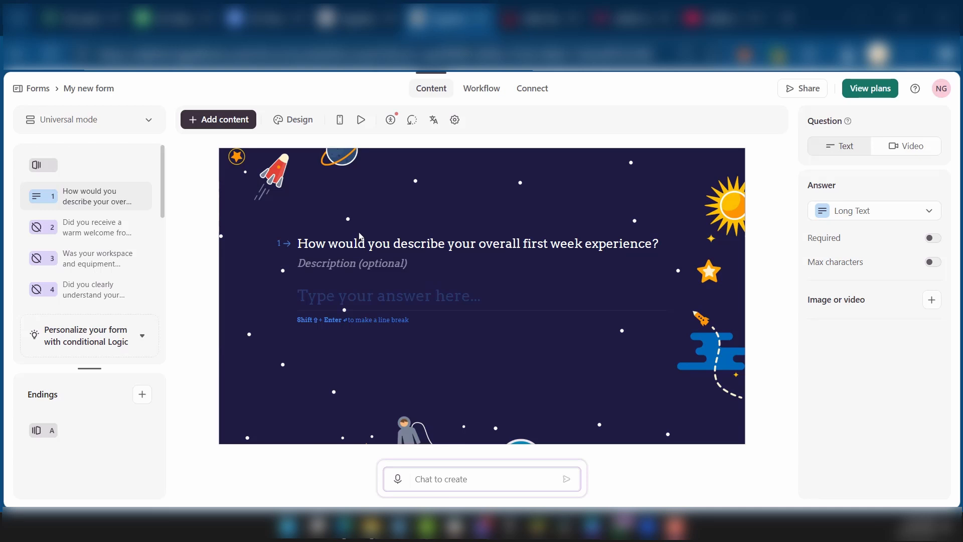
- Preview the form in mobile layout, answer Yes to the warm welcome question, and return to the editor
{"action": "left_click", "coordinate": [343, 122]}
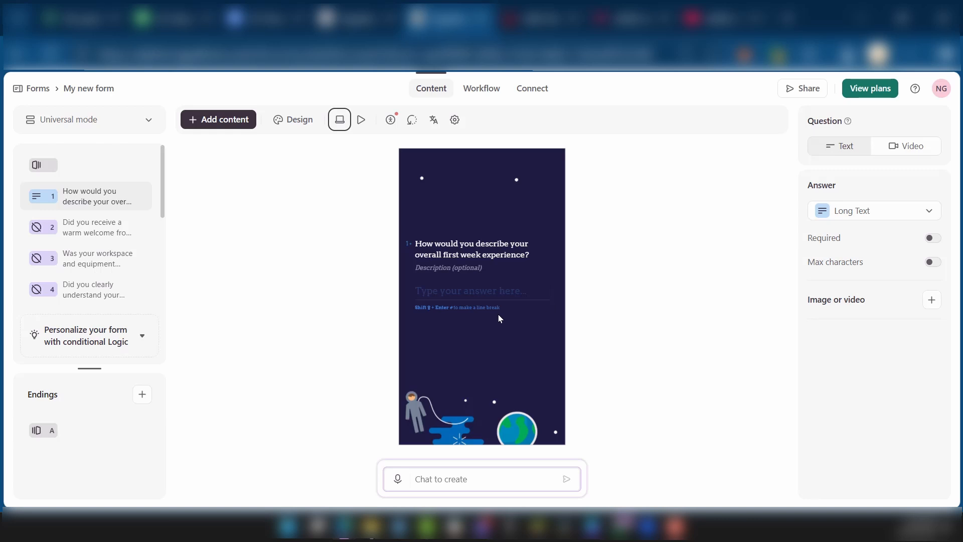
{"action": "left_click", "coordinate": [362, 121]}
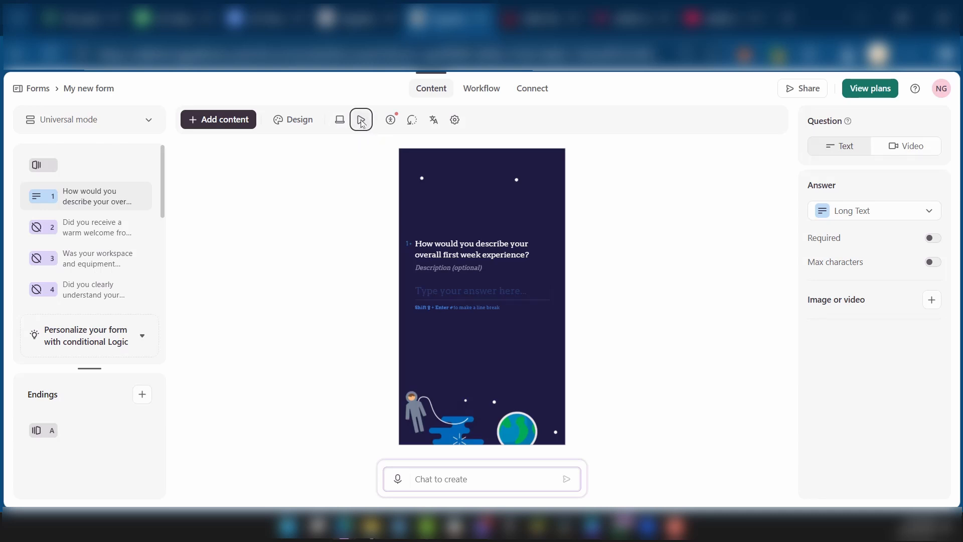
{"action": "left_click", "coordinate": [478, 453]}
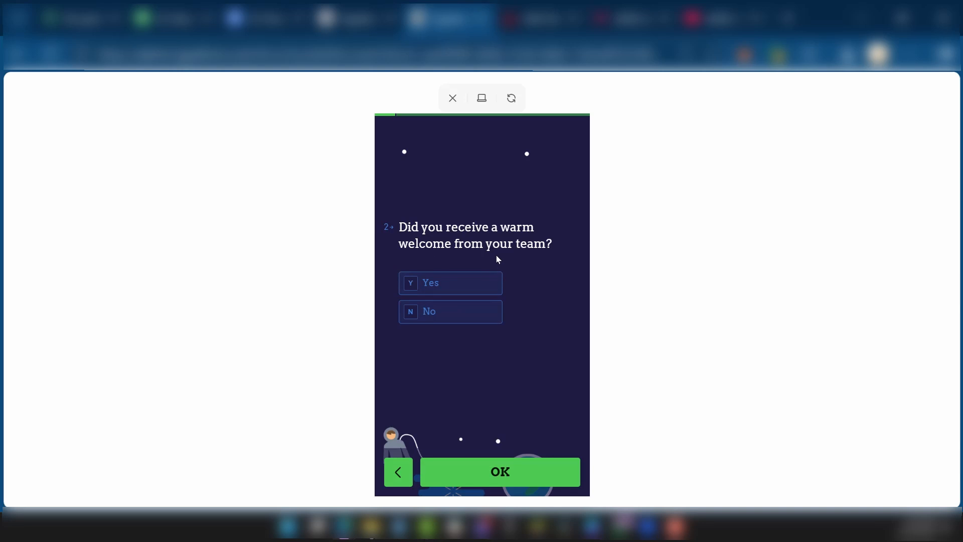
{"action": "left_click", "coordinate": [456, 285]}
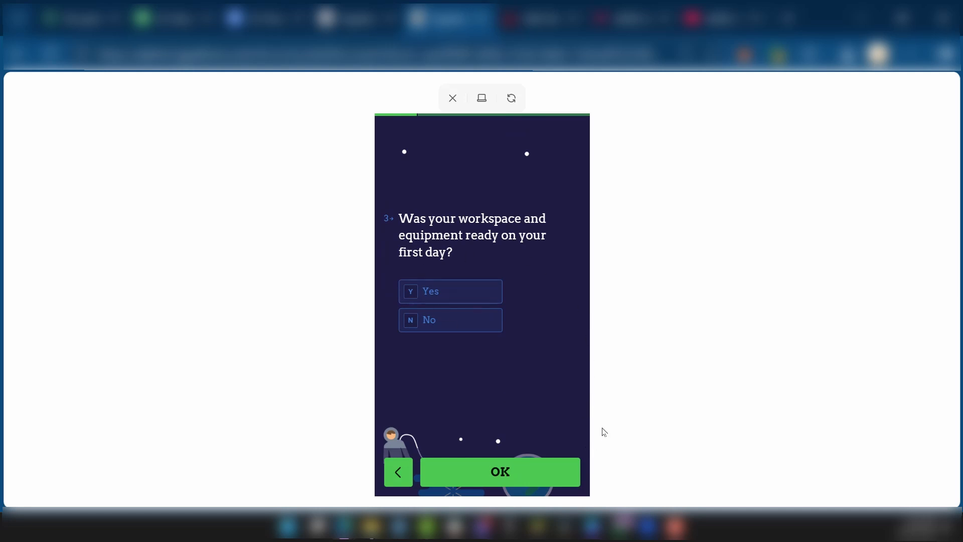
{"action": "left_click", "coordinate": [453, 98]}
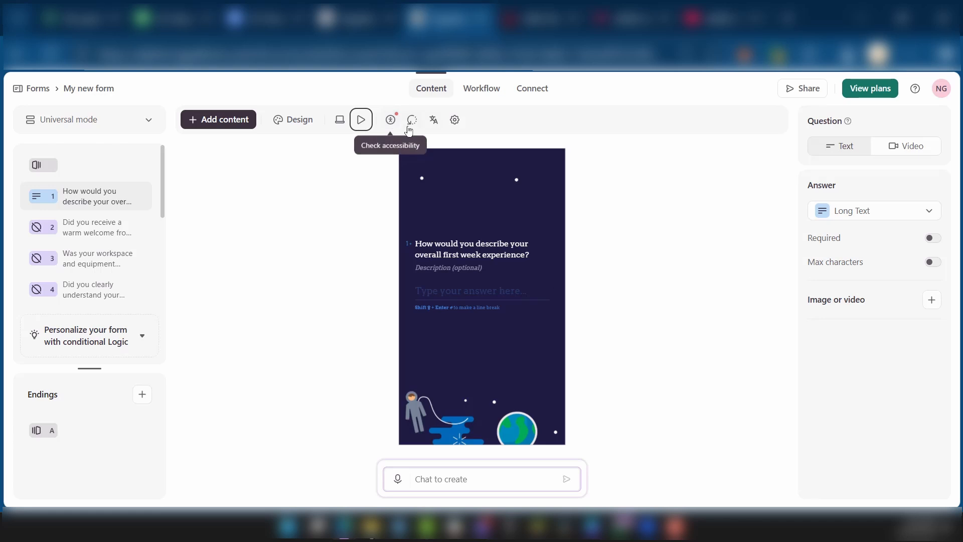
- Review the form settings, including access and scheduling and the available form modes, and close them without saving
{"action": "left_click", "coordinate": [457, 123]}
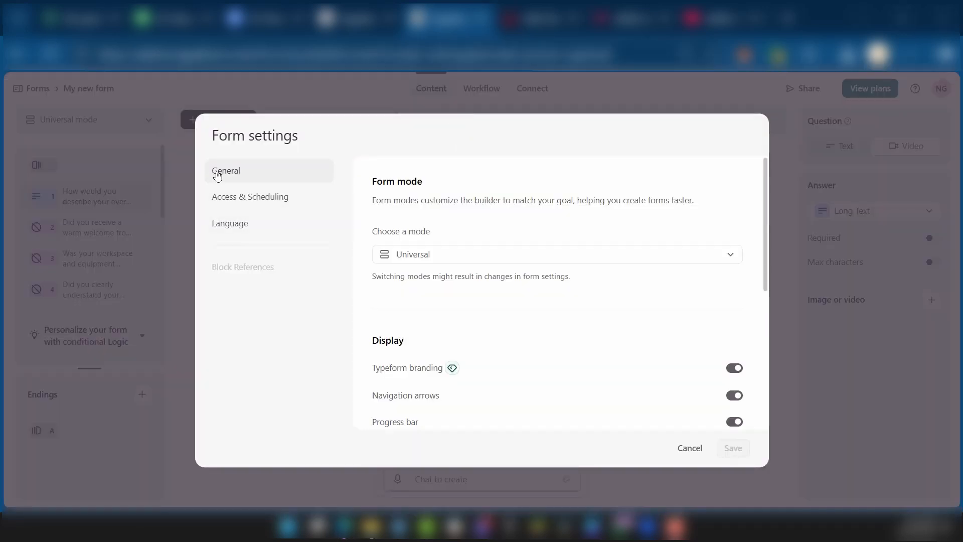
{"action": "left_click", "coordinate": [267, 197]}
{"action": "left_click", "coordinate": [248, 174]}
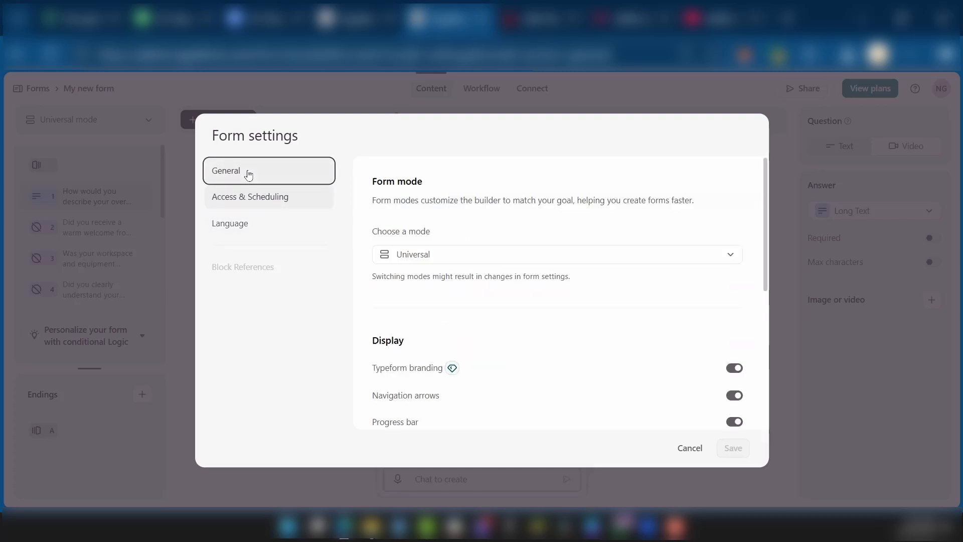
{"action": "left_click", "coordinate": [496, 254]}
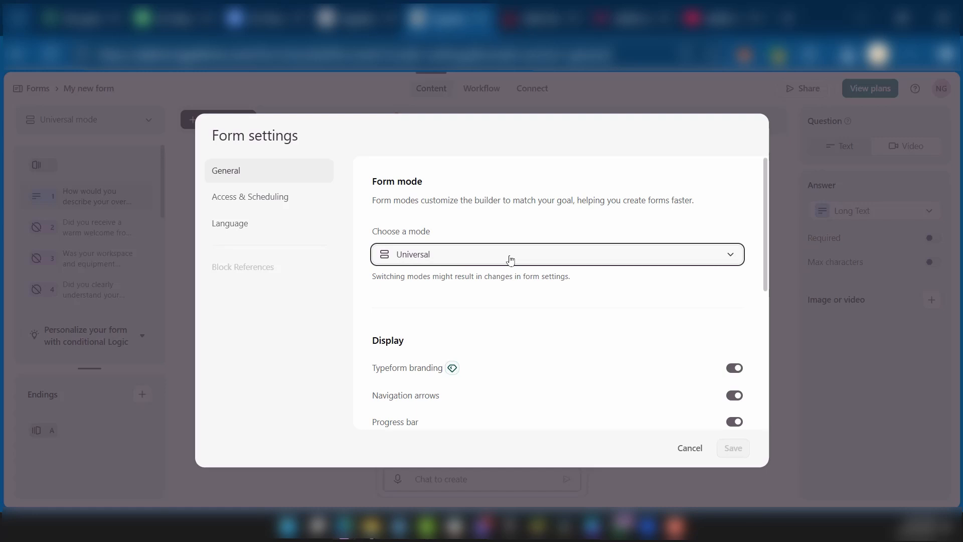
{"action": "left_click", "coordinate": [511, 258]}
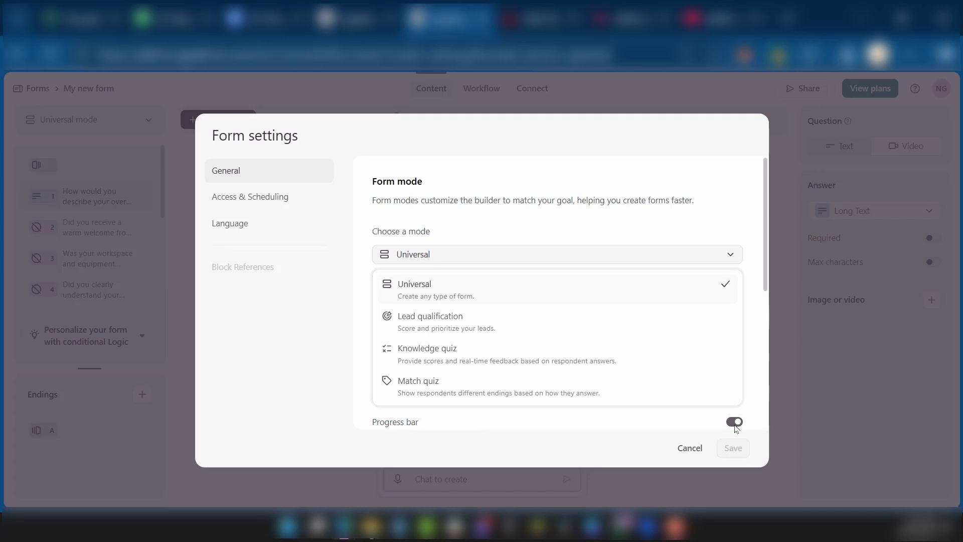
{"action": "left_click", "coordinate": [735, 427]}
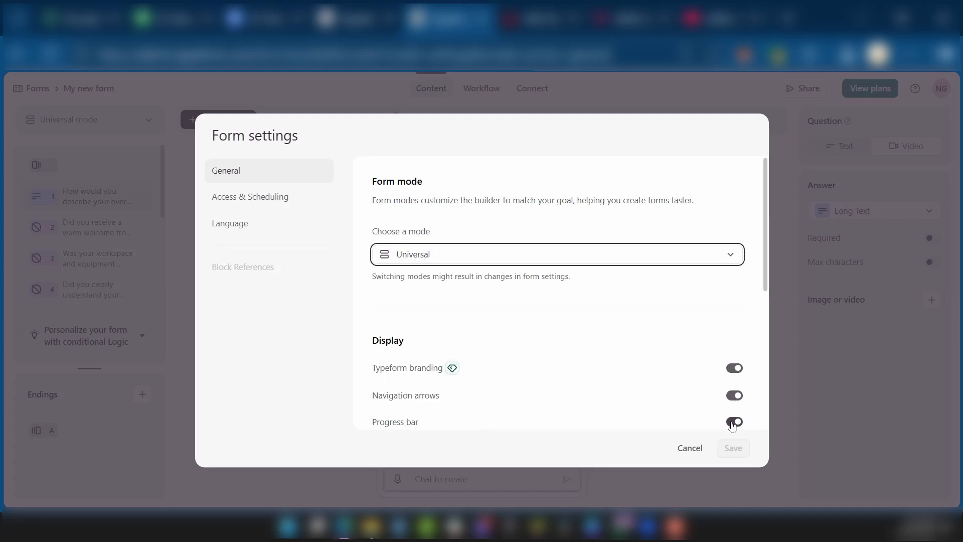
{"action": "left_click", "coordinate": [733, 424]}
{"action": "key", "text": "Escape"}
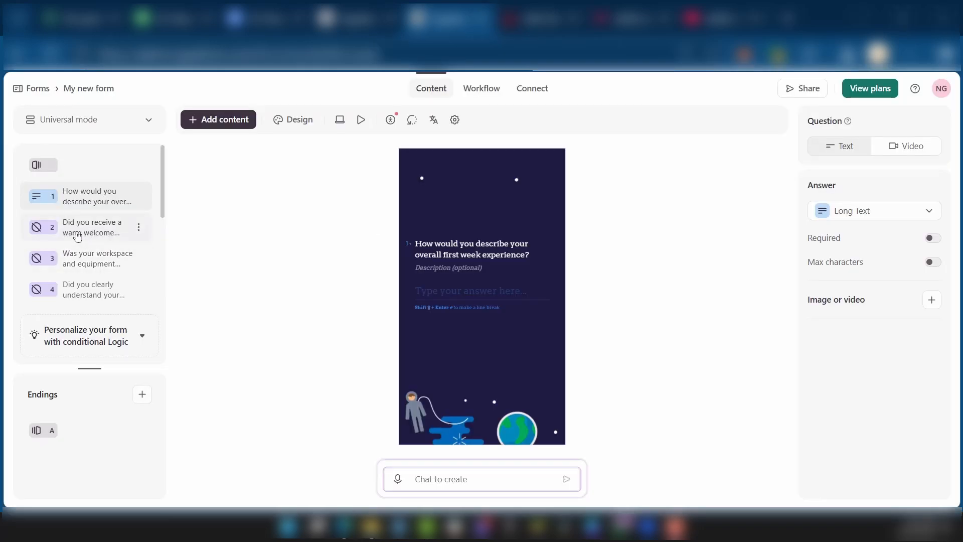
- Switch the form canvas to desktop layout, and try the Video format on question 1 before returning it to Text
{"action": "left_click", "coordinate": [341, 120]}
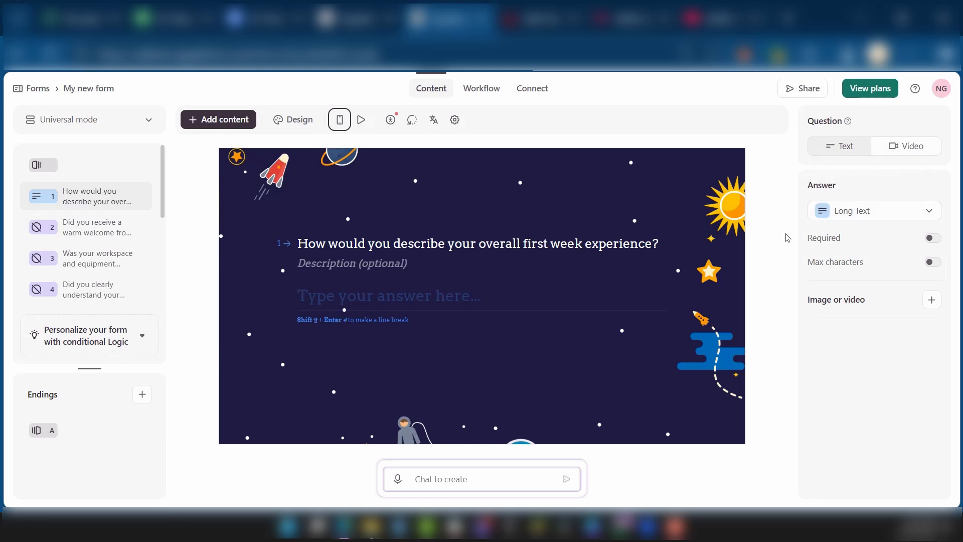
{"action": "left_click", "coordinate": [906, 149]}
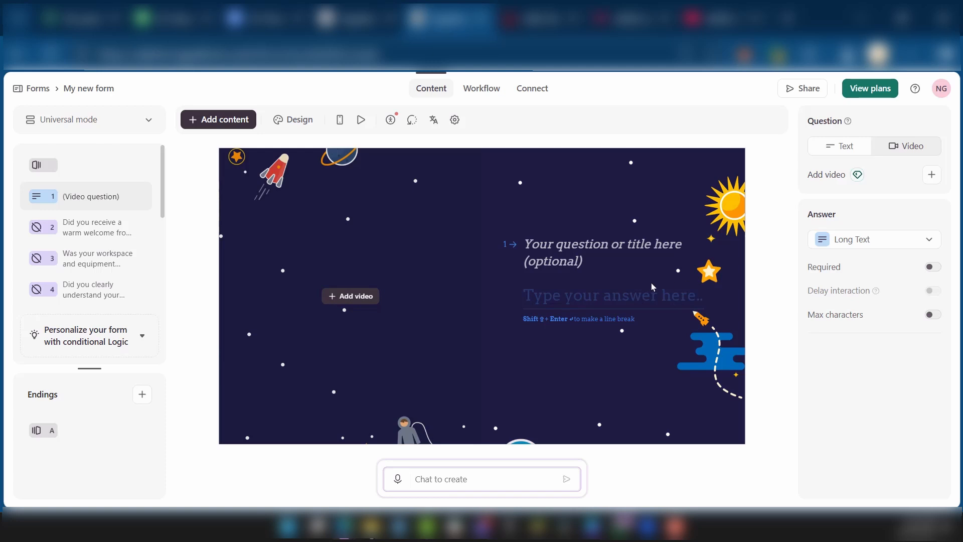
{"action": "left_click", "coordinate": [842, 146]}
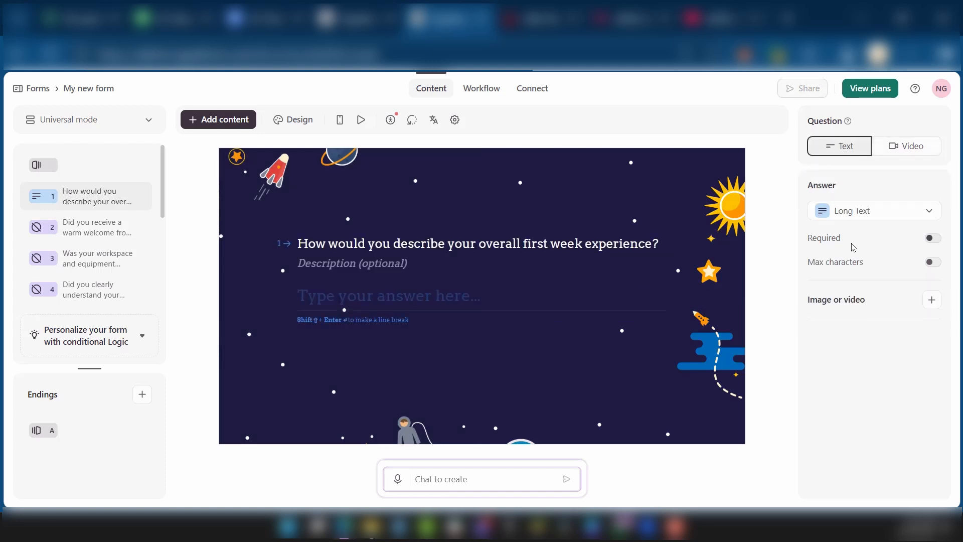
- Change the answer type of question 1 to Short Text
{"action": "left_click", "coordinate": [903, 212]}
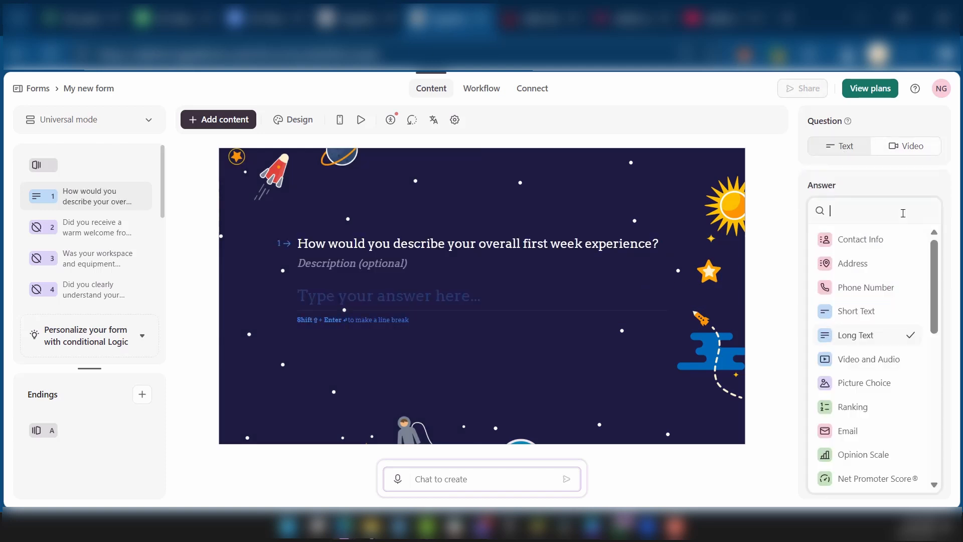
{"action": "left_click", "coordinate": [870, 320]}
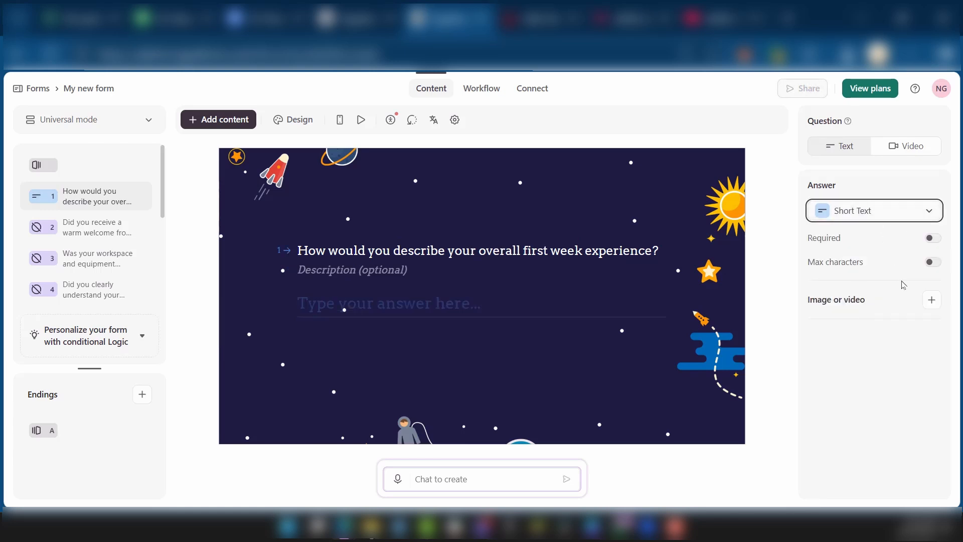
- In the form's workflow, move question 5 below the main row, and try adding a conditional rule to its logic before cancelling
{"action": "left_click", "coordinate": [482, 88]}
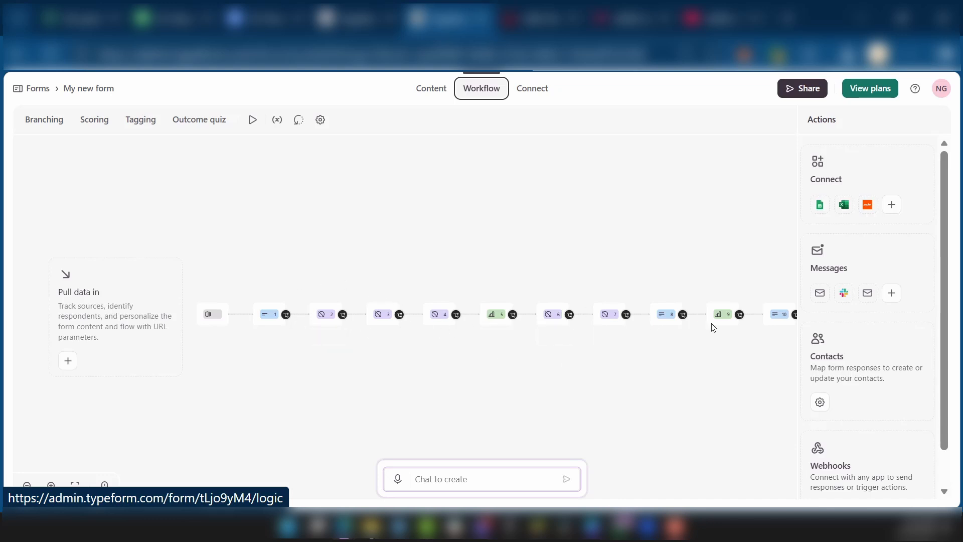
{"action": "left_click_drag", "start_coordinate": [499, 318], "coordinate": [499, 382]}
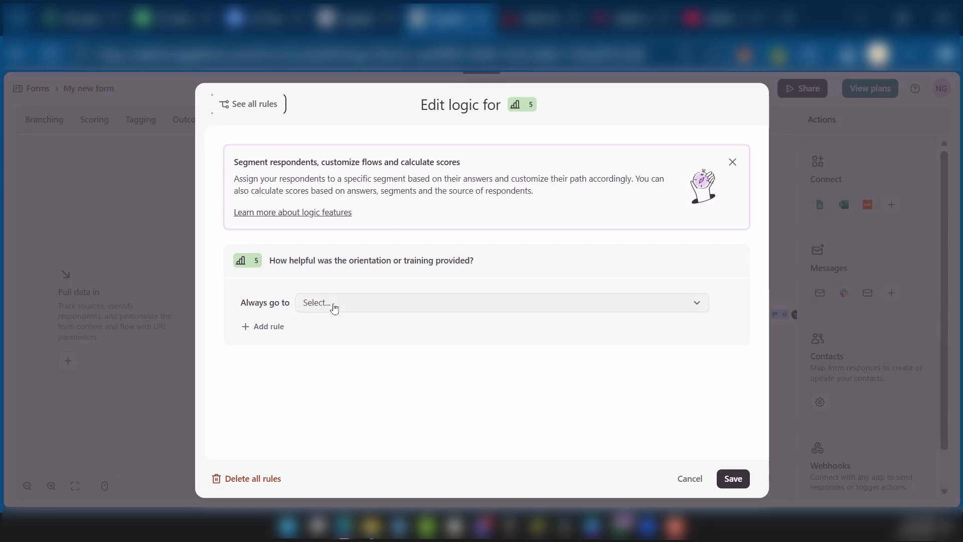
{"action": "left_click", "coordinate": [263, 327]}
{"action": "scroll", "coordinate": [553, 380], "scroll_direction": "down", "scroll_amount": 2}
{"action": "scroll", "coordinate": [553, 381], "scroll_direction": "up", "scroll_amount": 2}
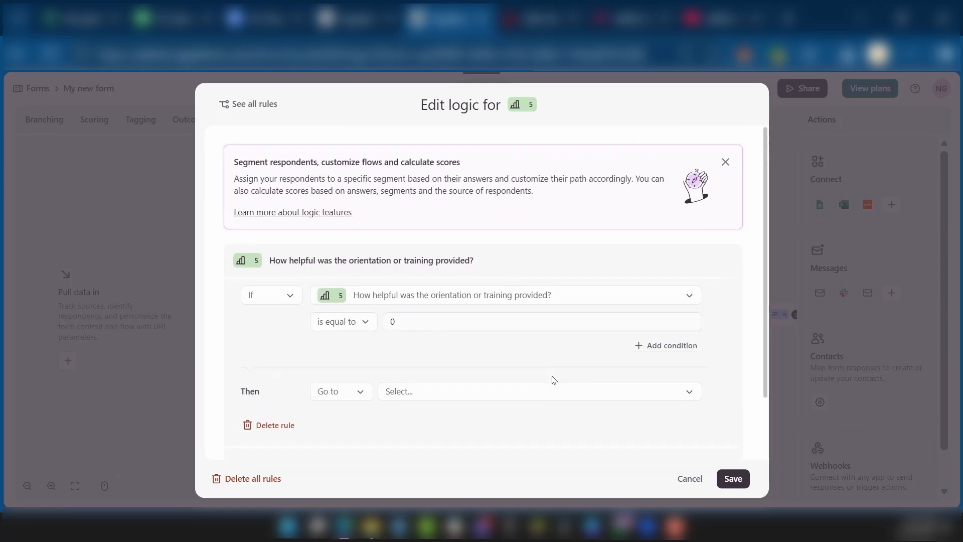
{"action": "left_click", "coordinate": [690, 479]}
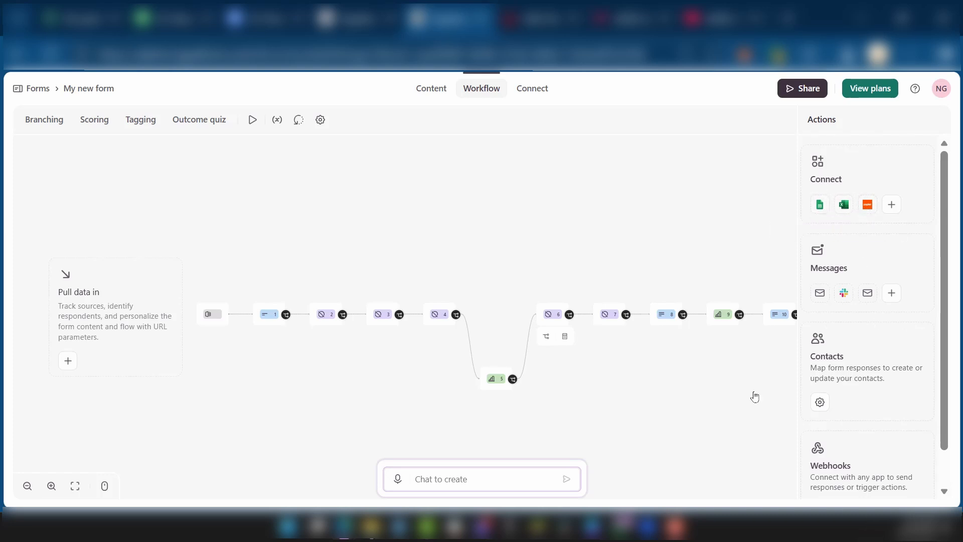
- Examine the form's available integrations and their categories
{"action": "left_click", "coordinate": [540, 91]}
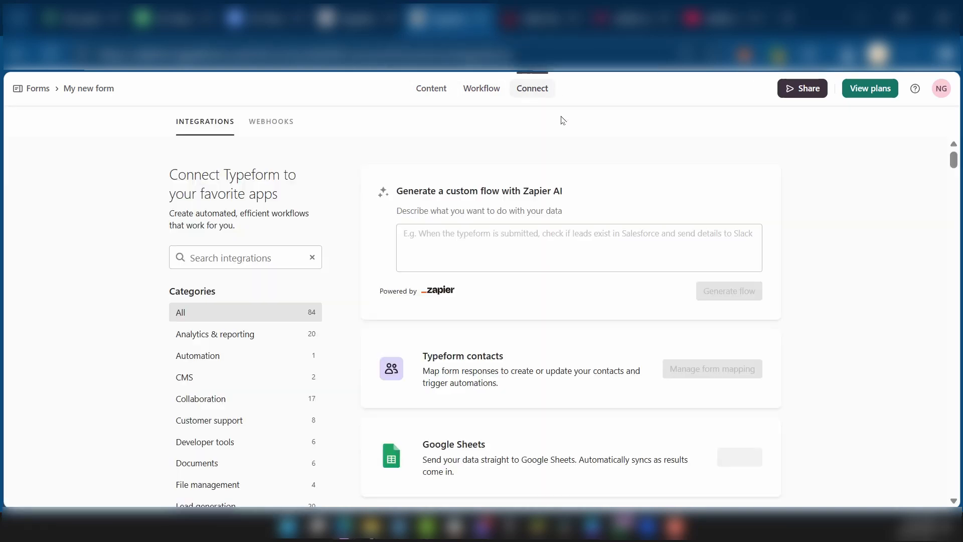
{"action": "scroll", "coordinate": [323, 232], "scroll_direction": "down", "scroll_amount": 4}
{"action": "scroll", "coordinate": [214, 312], "scroll_direction": "up", "scroll_amount": 4}
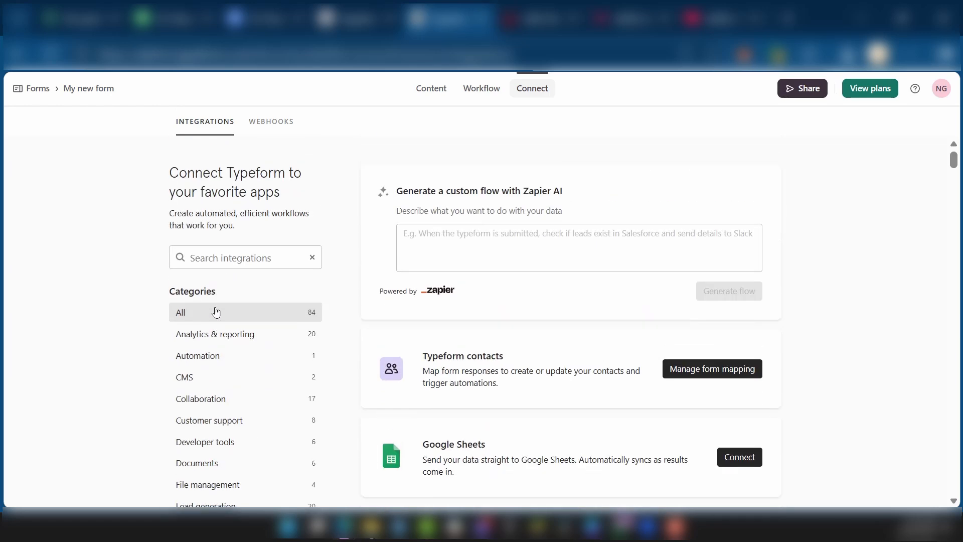
{"action": "scroll", "coordinate": [249, 415], "scroll_direction": "down", "scroll_amount": 4}
{"action": "scroll", "coordinate": [249, 351], "scroll_direction": "up", "scroll_amount": 4}
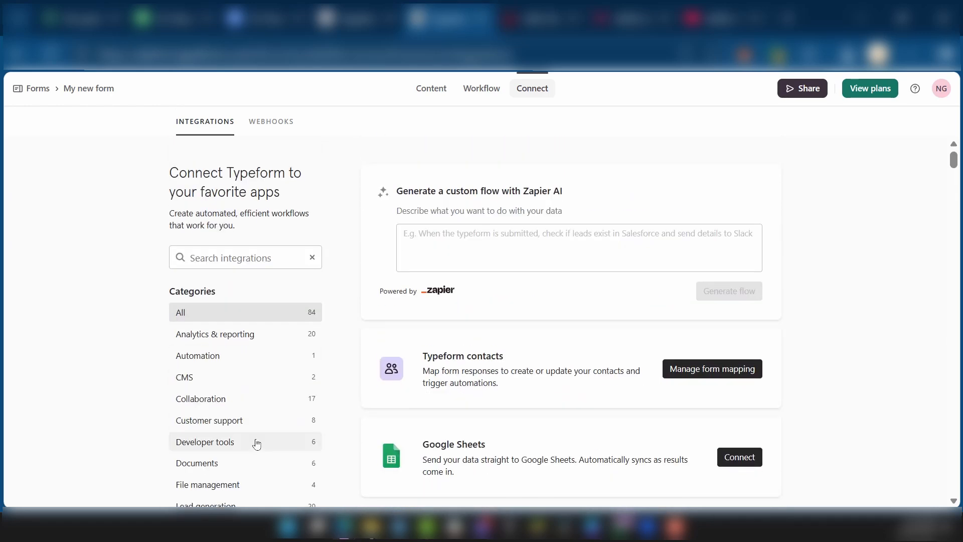
{"action": "scroll", "coordinate": [281, 416], "scroll_direction": "down", "scroll_amount": 2}
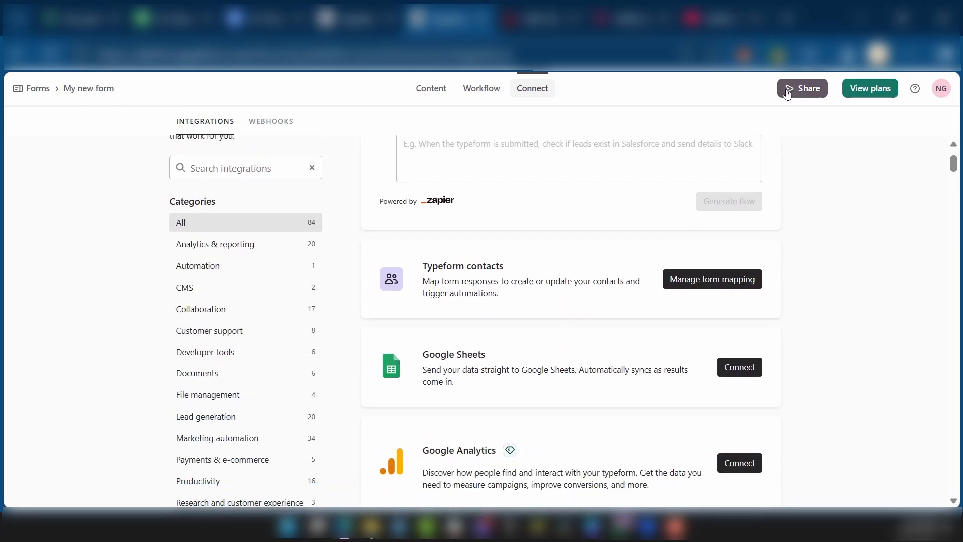
- Open the form's sharing options and examine how the survey looks when embedded in an email
{"action": "left_click", "coordinate": [811, 92]}
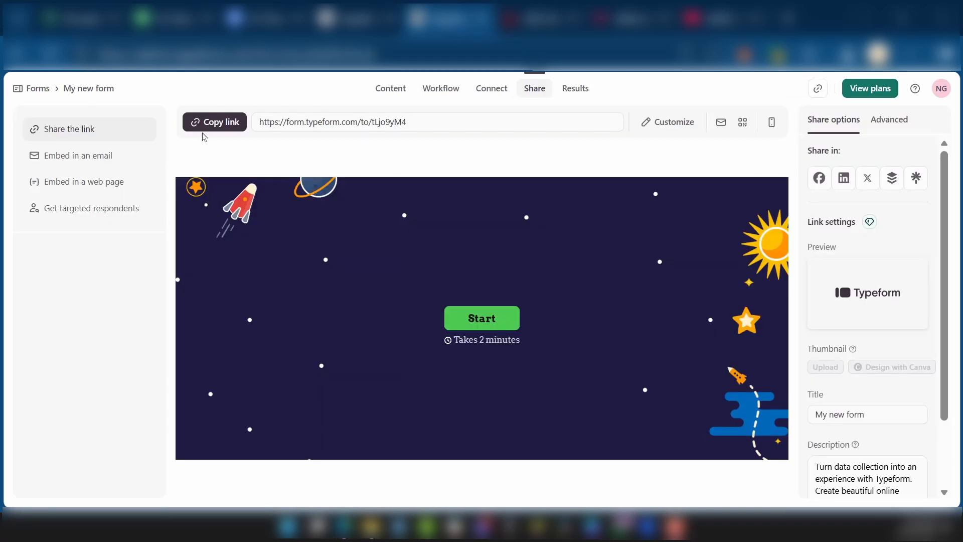
{"action": "left_click", "coordinate": [64, 159]}
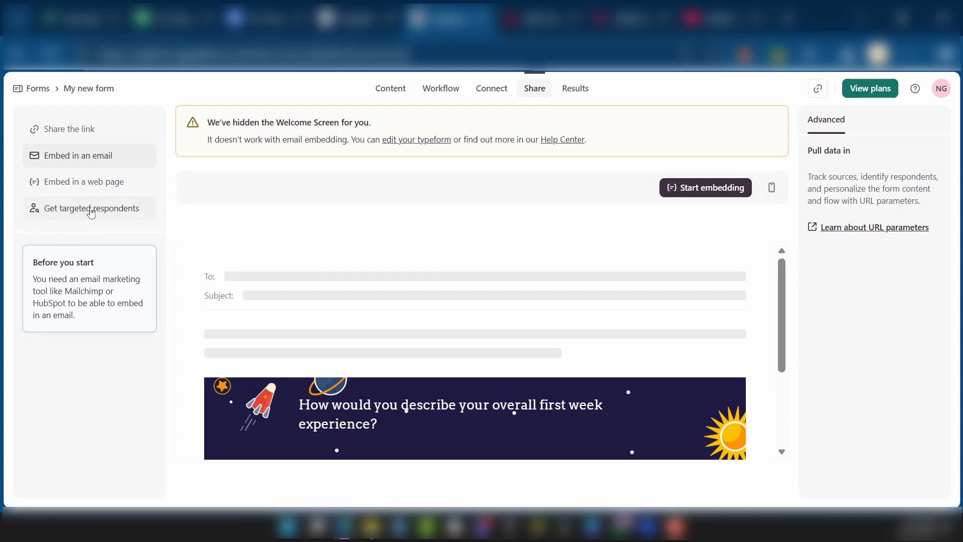
{"action": "scroll", "coordinate": [452, 390], "scroll_direction": "down", "scroll_amount": 1}
{"action": "scroll", "coordinate": [444, 384], "scroll_direction": "down", "scroll_amount": 2}
{"action": "scroll", "coordinate": [416, 360], "scroll_direction": "up", "scroll_amount": 3}
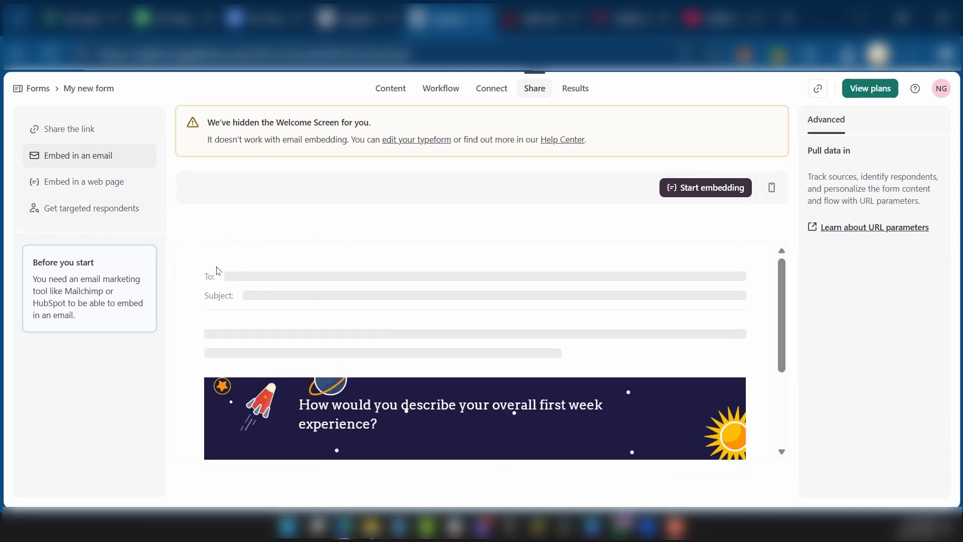
{"action": "scroll", "coordinate": [623, 337], "scroll_direction": "down", "scroll_amount": 2}
{"action": "scroll", "coordinate": [622, 333], "scroll_direction": "down", "scroll_amount": 1}
{"action": "scroll", "coordinate": [467, 267], "scroll_direction": "up", "scroll_amount": 3}
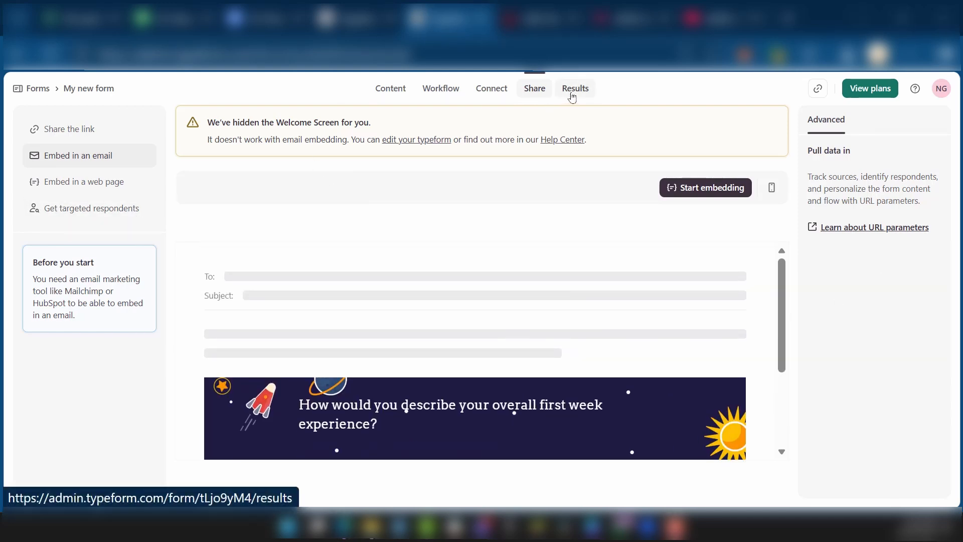
- Review the form's results across its Insights, Summary and Responses views
{"action": "left_click", "coordinate": [572, 98]}
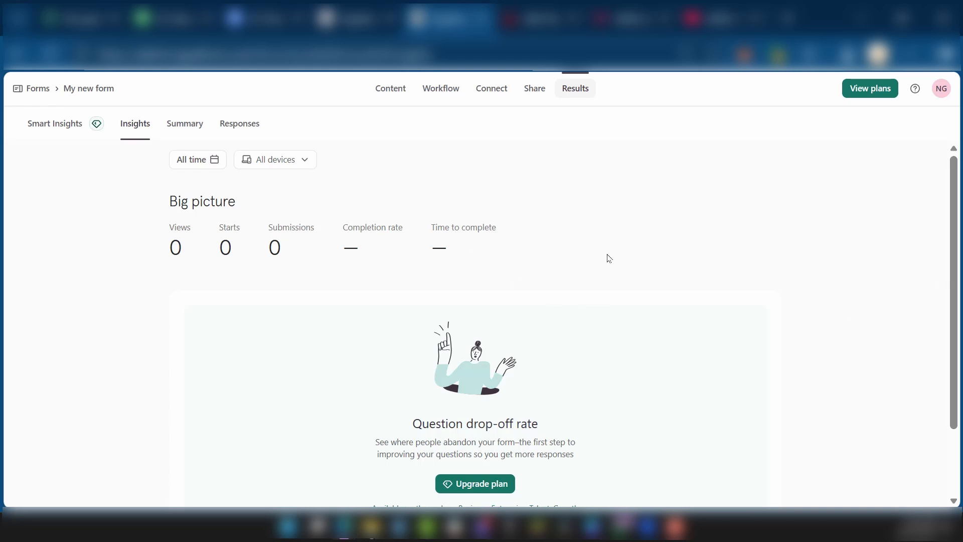
{"action": "scroll", "coordinate": [610, 259], "scroll_direction": "down", "scroll_amount": 2}
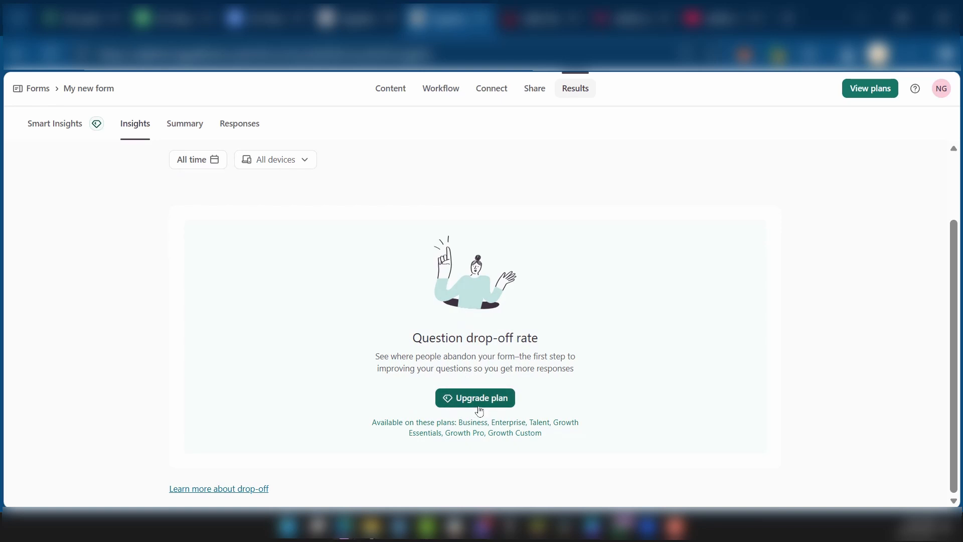
{"action": "scroll", "coordinate": [399, 345], "scroll_direction": "up", "scroll_amount": 2}
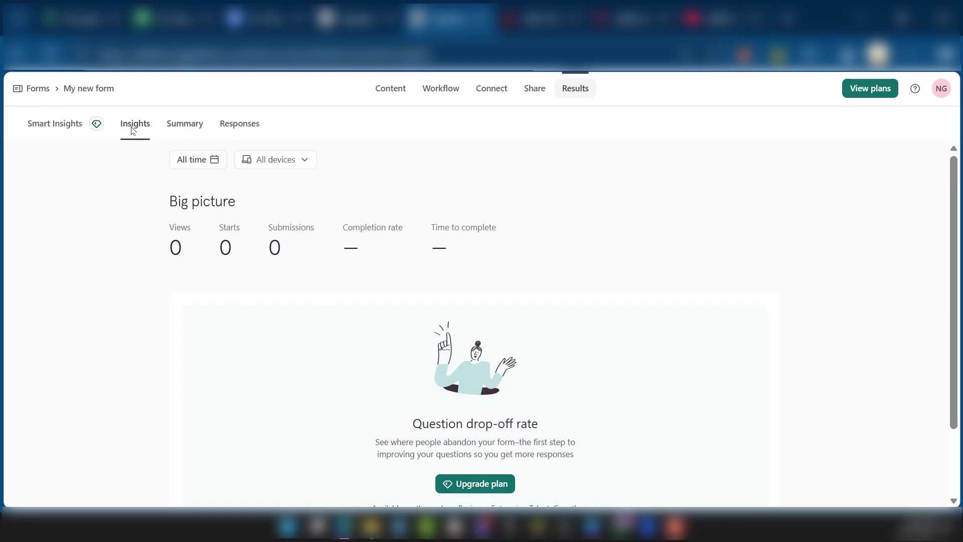
{"action": "left_click", "coordinate": [174, 125]}
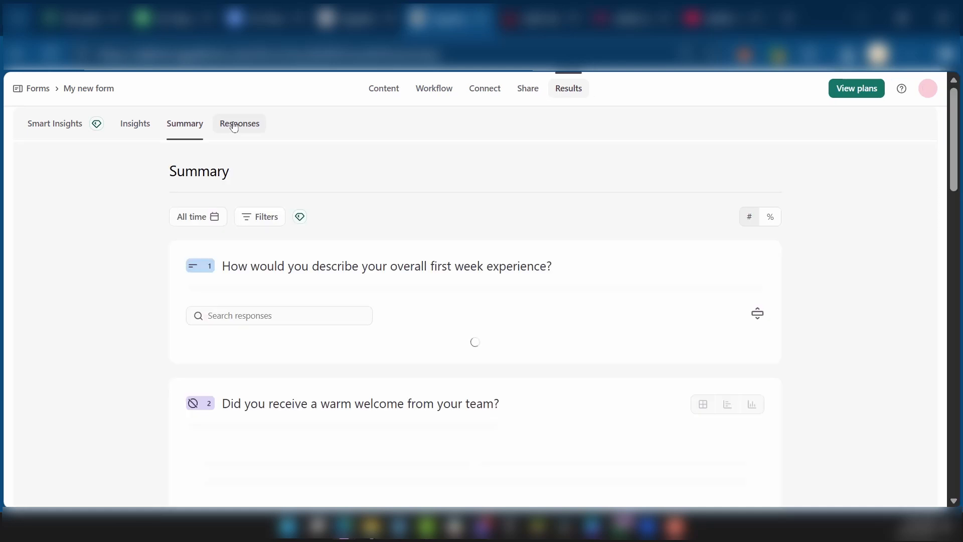
{"action": "left_click", "coordinate": [235, 125]}
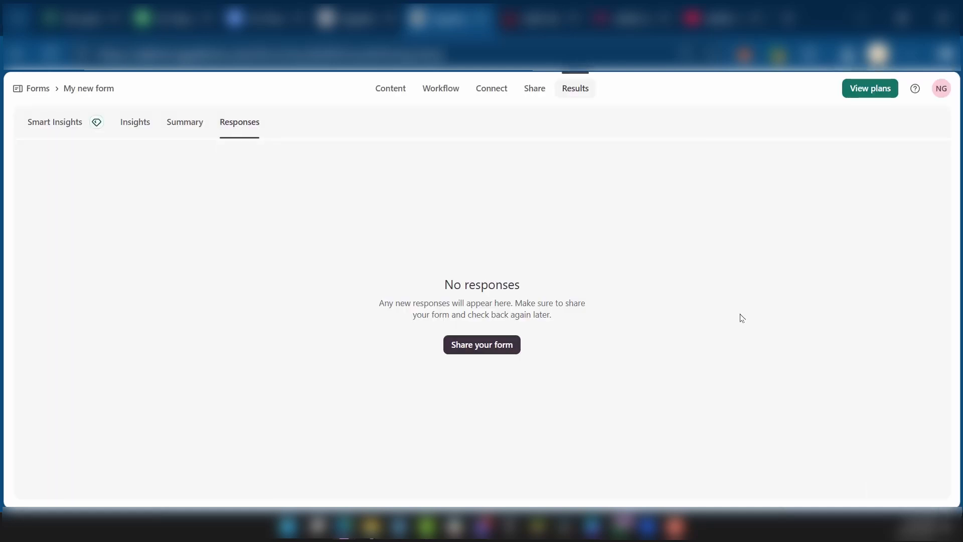